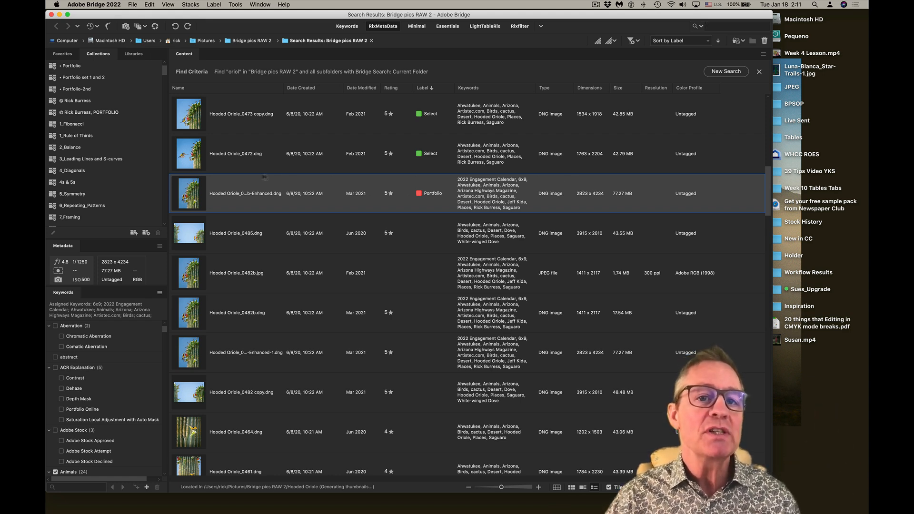
Step: Open the photo Hooded Oriole_0482b-Enhanced.dng from Bridge in Photoshop as a smart object
double_click(192, 199)
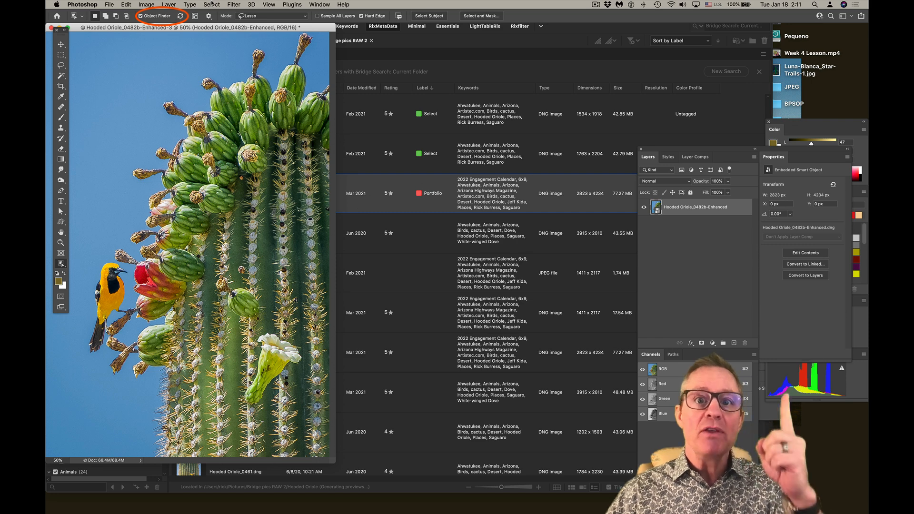
left_click(212, 5)
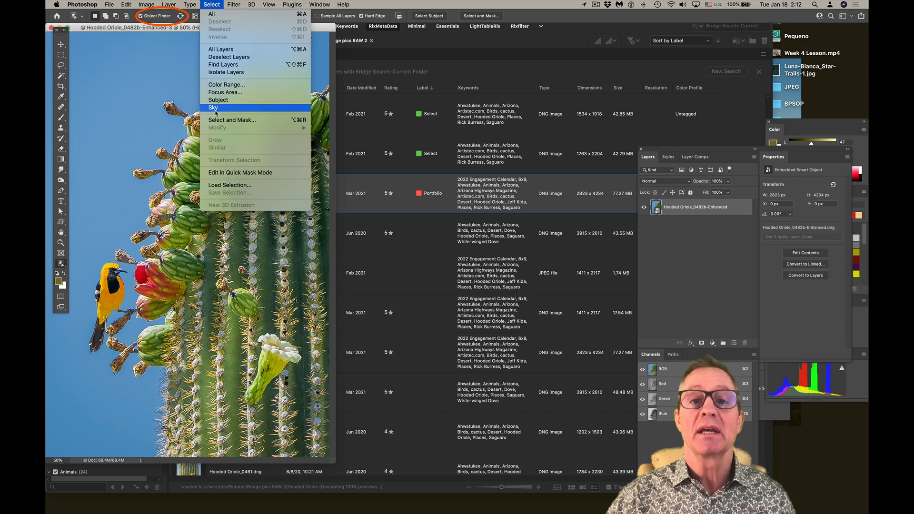
left_click(209, 4)
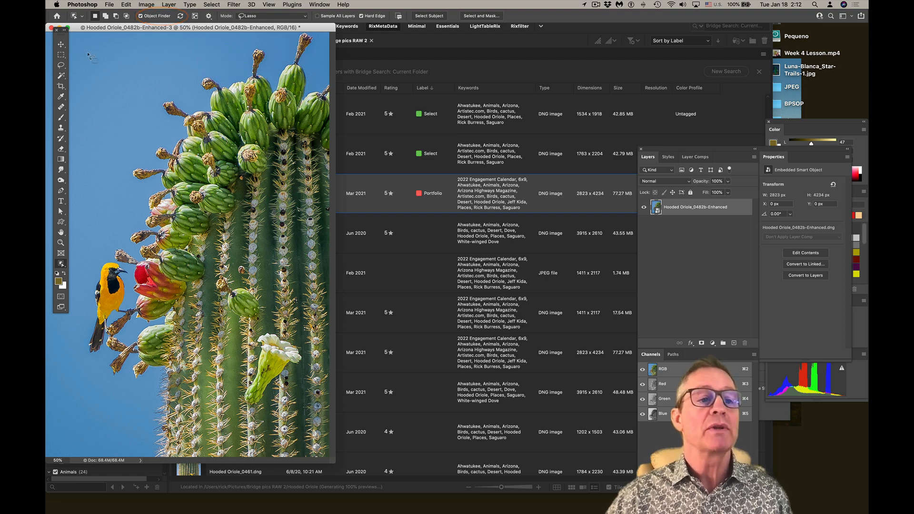
left_click(61, 44)
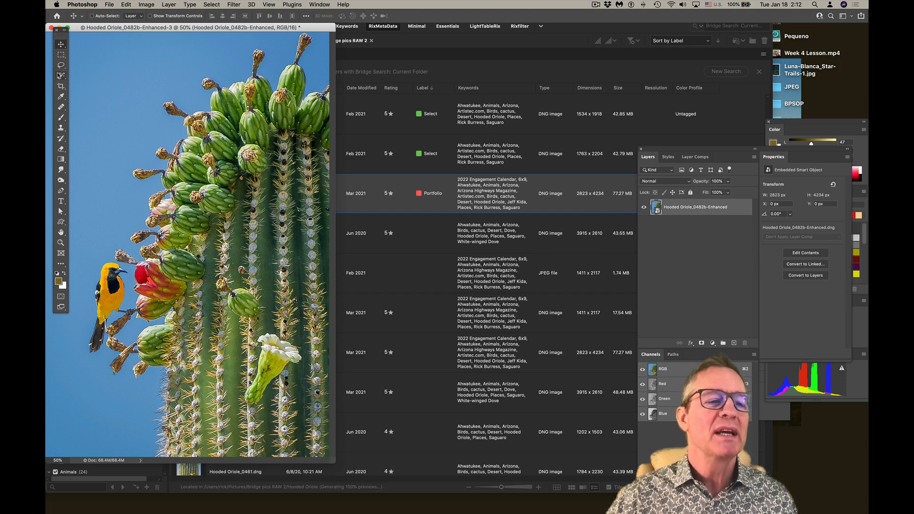
left_click(61, 107)
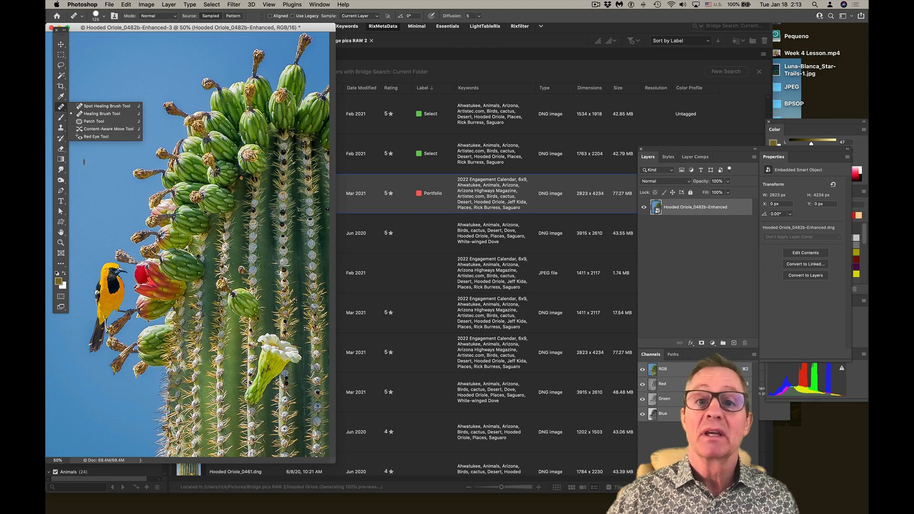
left_click(61, 128)
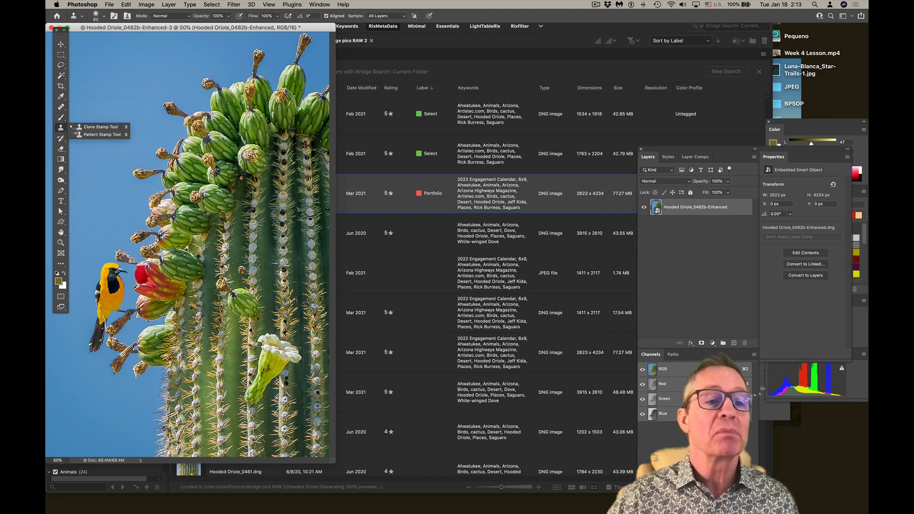
left_click(61, 55)
left_click(61, 77)
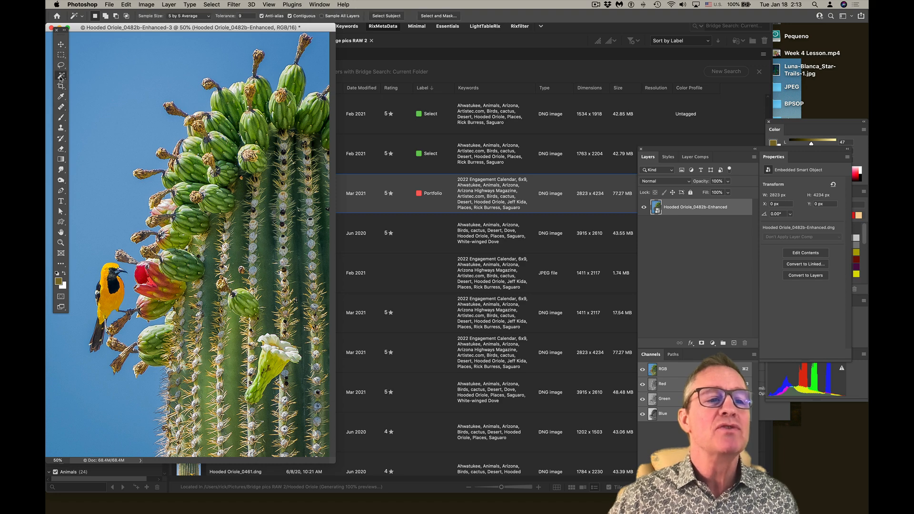
left_click(61, 44)
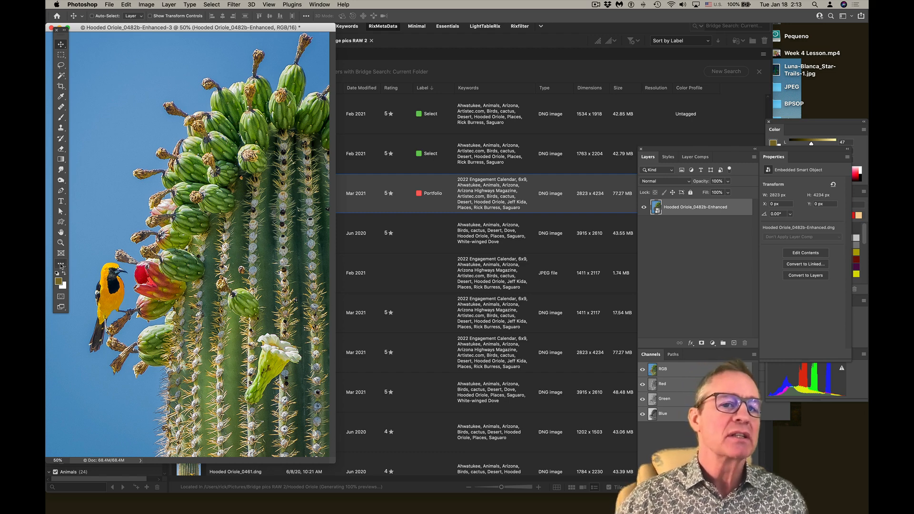
left_click(61, 266)
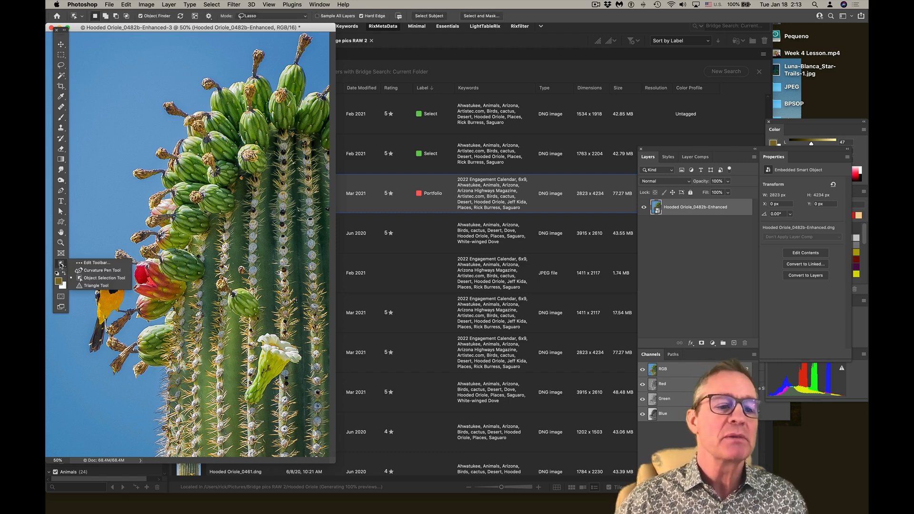
left_click(96, 262)
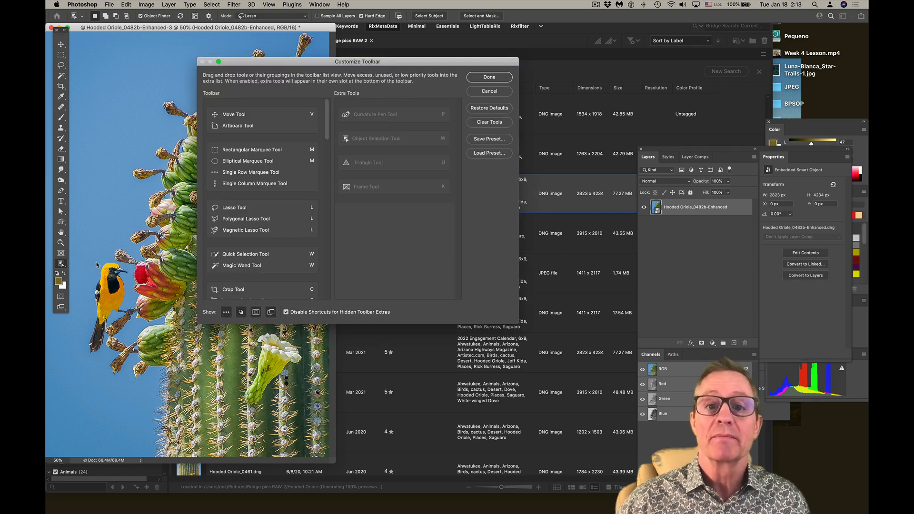
left_click(478, 90)
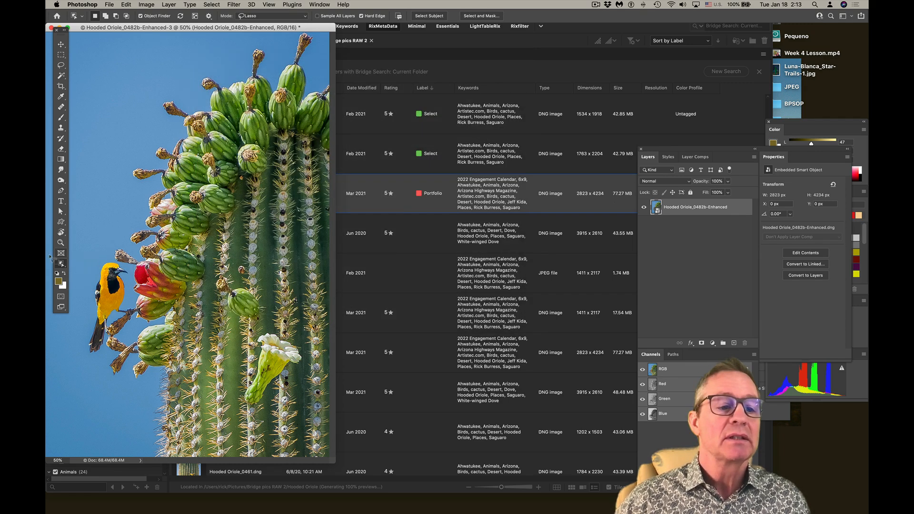
Step: Customize the toolbar so the Frame Tool sits with the Object Selection Tool among the extra tools, and apply the layout
left_click(61, 263)
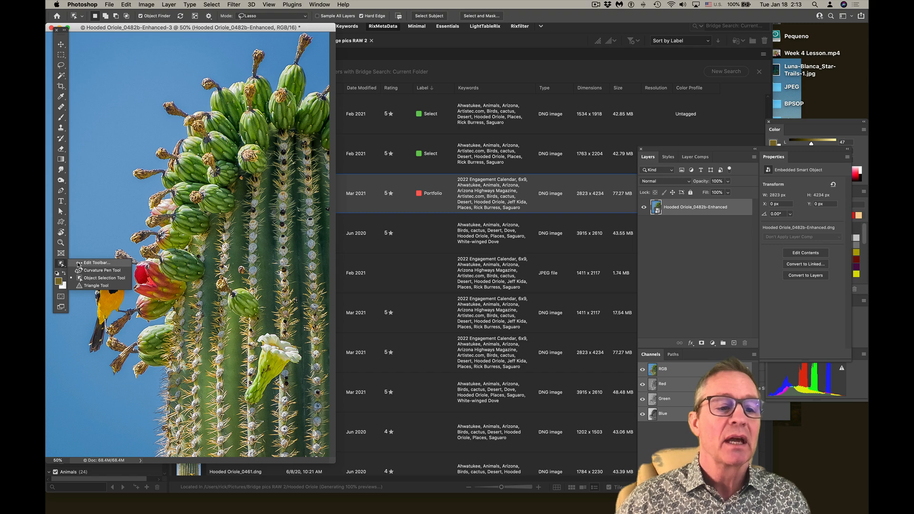
left_click(79, 264)
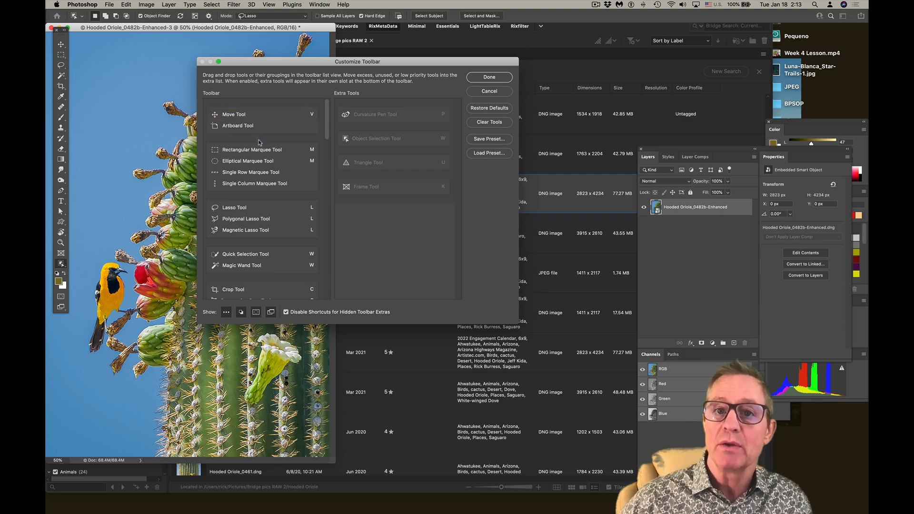
mouse_move(381, 165)
left_mouse_down()
mouse_move(304, 161)
mouse_move(276, 116)
mouse_move(276, 179)
mouse_move(383, 174)
left_mouse_up()
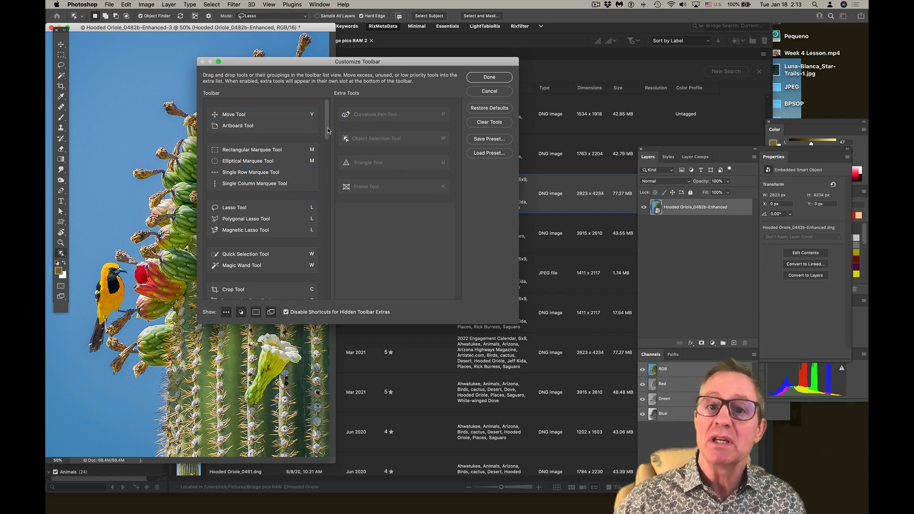
mouse_move(327, 128)
left_mouse_down()
mouse_move(327, 299)
mouse_move(336, 122)
left_mouse_up()
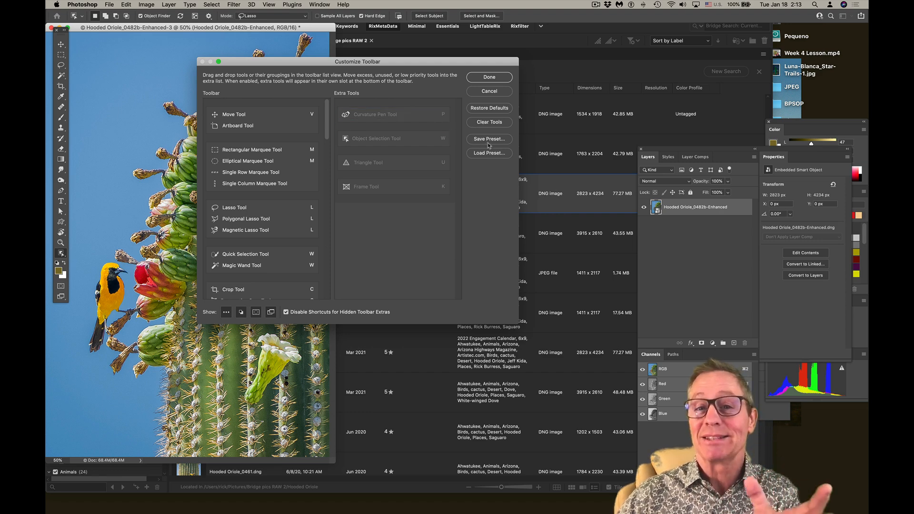
left_click(489, 77)
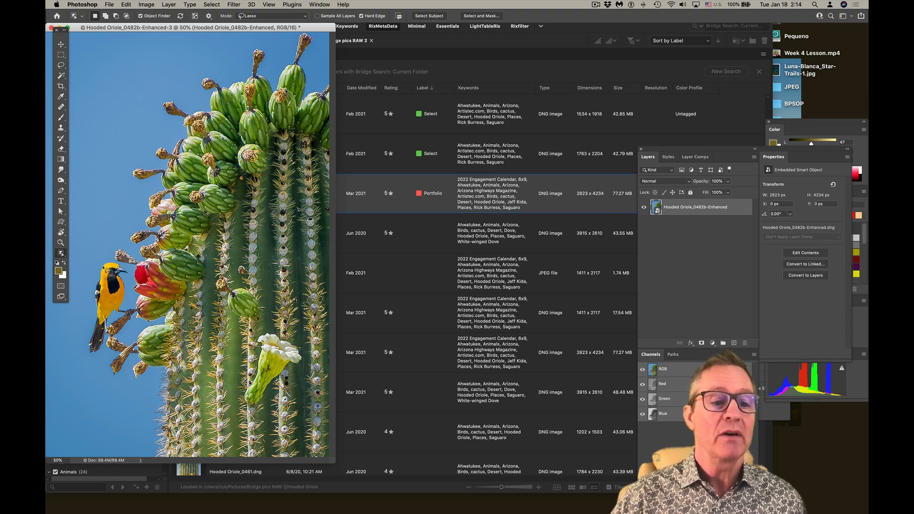
Step: Select the oriole with the Object Selection Tool and preview all detected objects with the Object Finder overlay
mouse_move(105, 272)
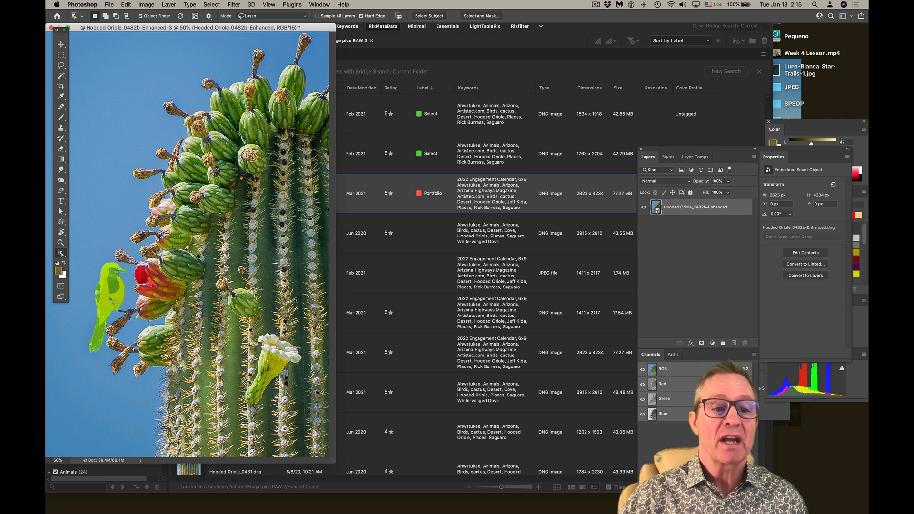
left_click(114, 303)
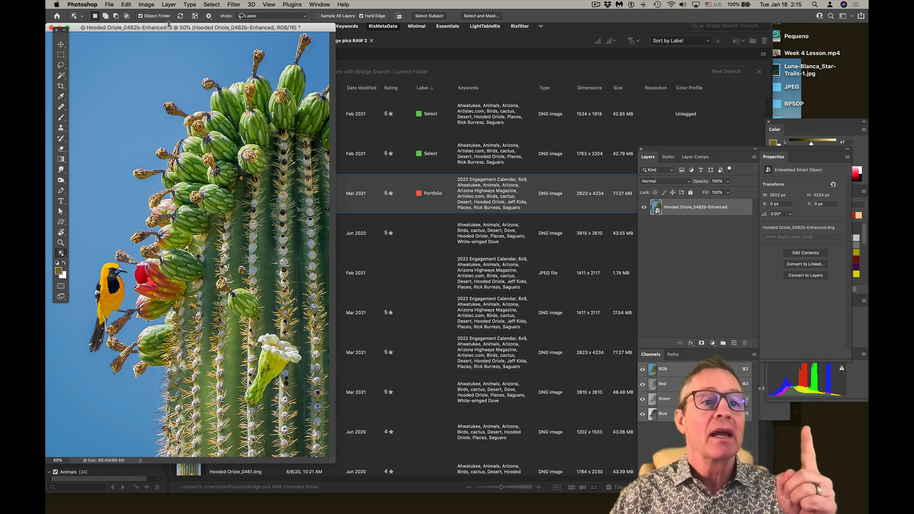
left_click(195, 16)
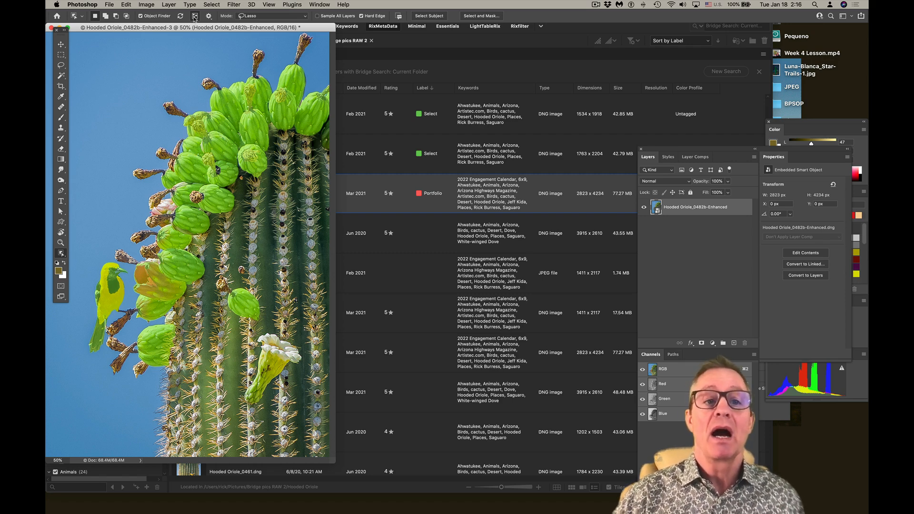
left_click(195, 17)
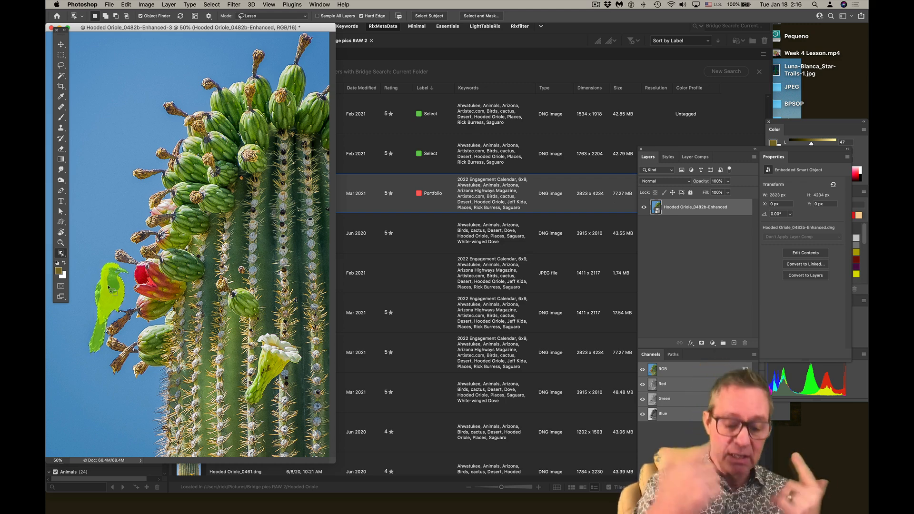
Step: Copy the selected oriole to a new layer, toggle the original photo's visibility to check the cutout, and remove the copy
key("super+j")
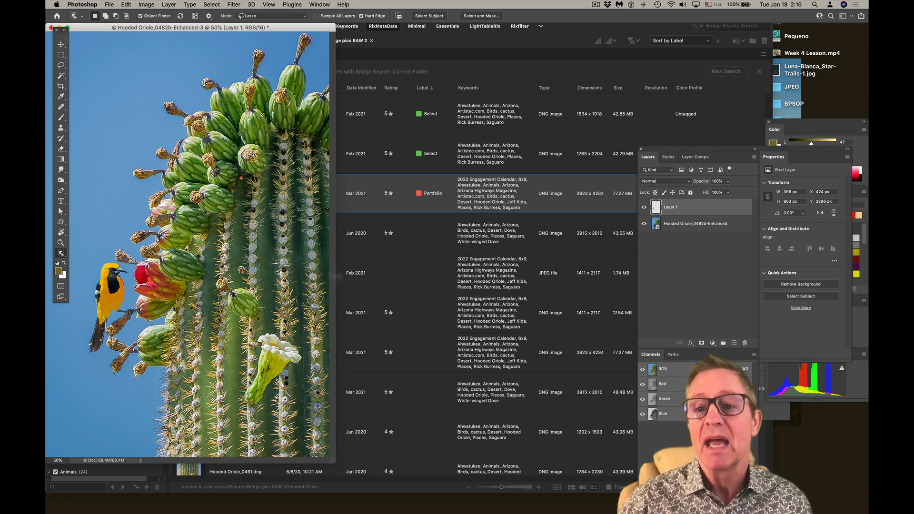
left_click(644, 223)
left_click(644, 223)
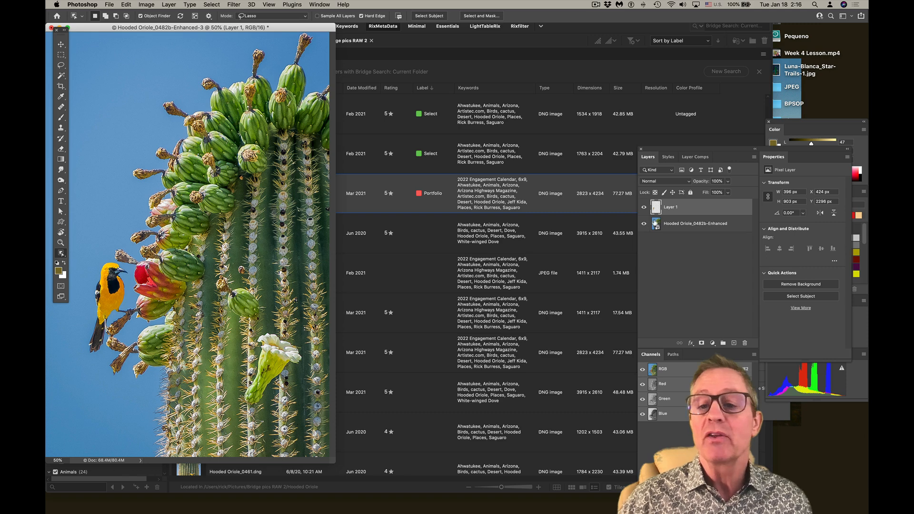
key("BackSpace")
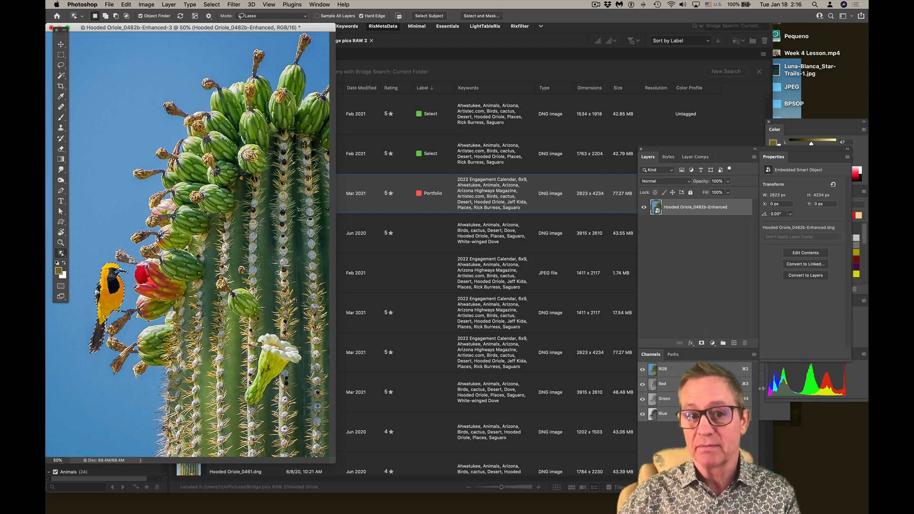
Step: Save the oriole selection as an alpha channel and inspect its mask at 200% against the color image
left_click(723, 478)
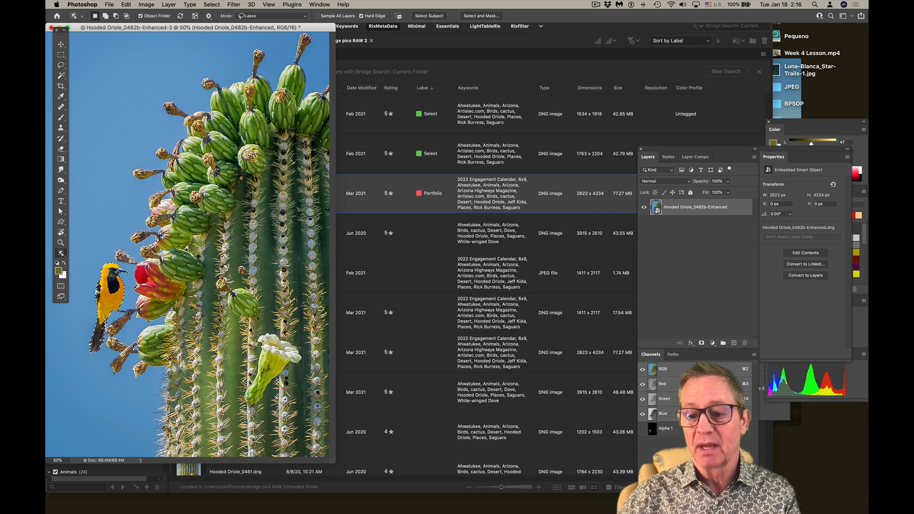
left_click(683, 429)
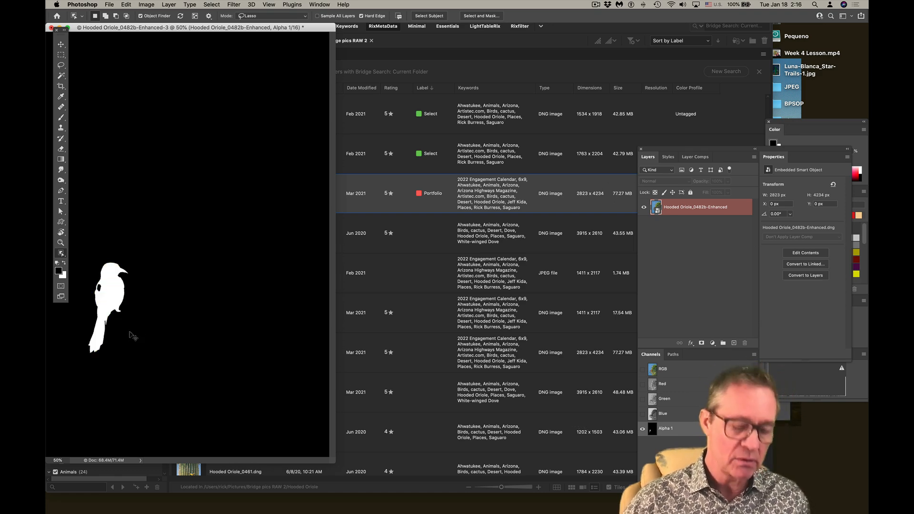
left_click(61, 45)
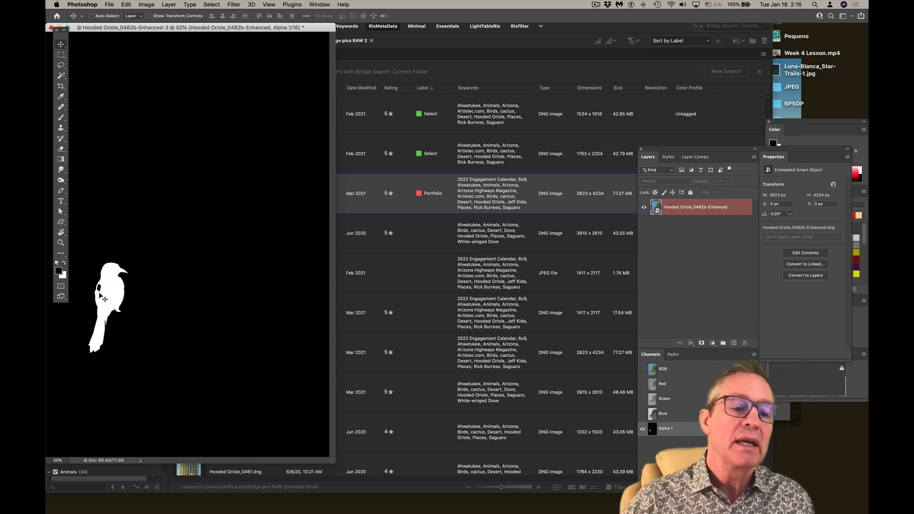
key("super+equal")
key("super+equal")
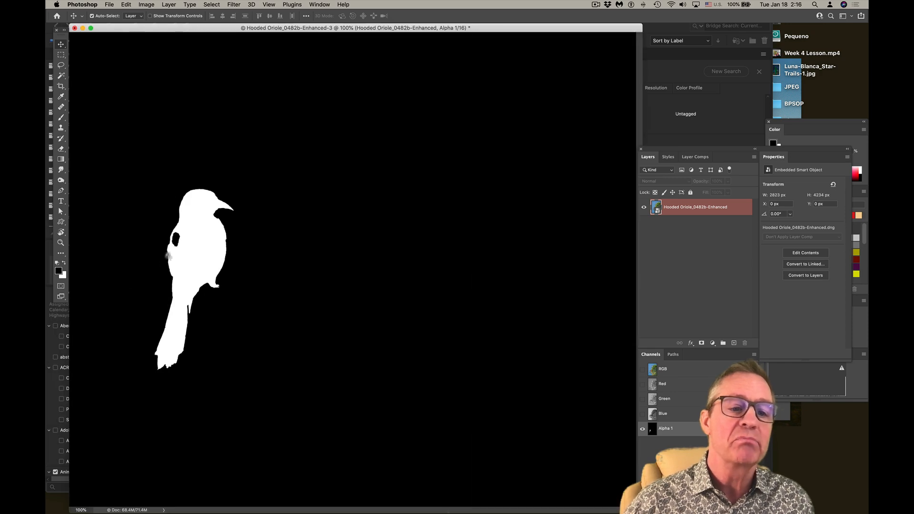
key("super+equal")
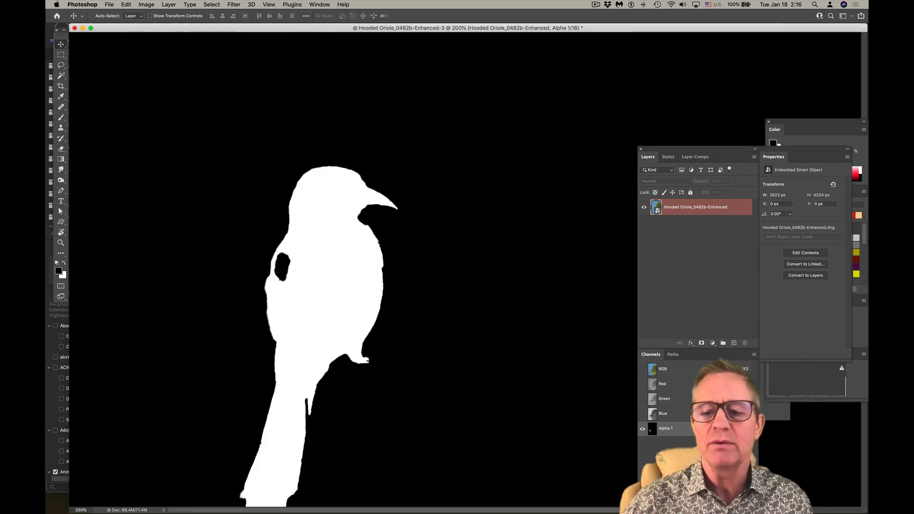
key("super+2")
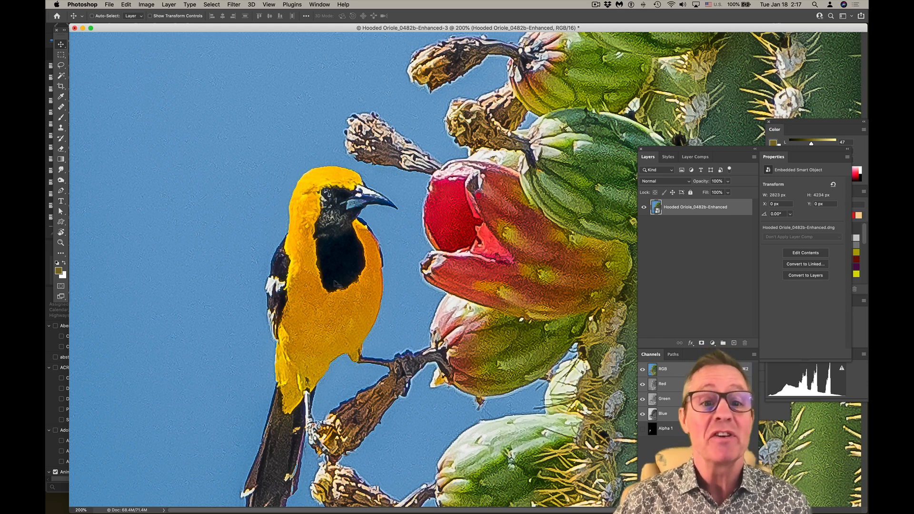
key("super+6")
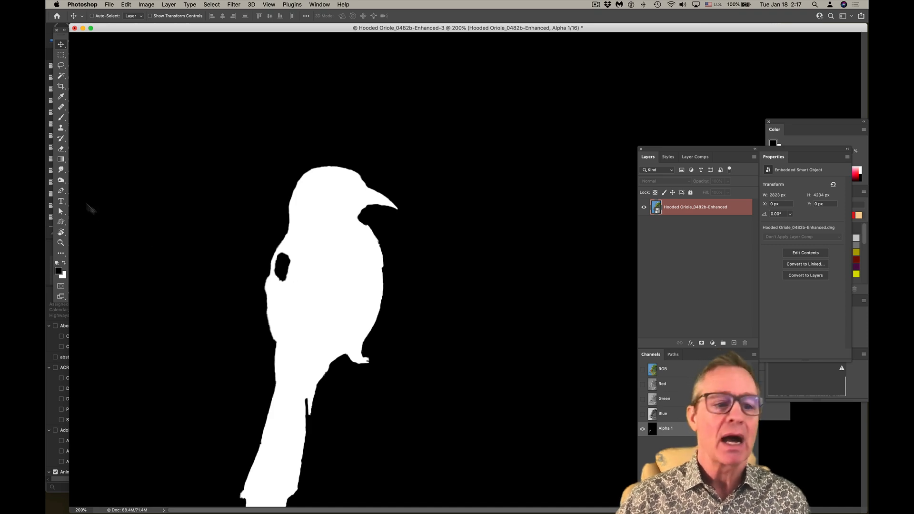
Step: Fill the black gap in the oriole's wing on the Alpha 1 mask using a 50 px white brush at 100% opacity
left_click(60, 117)
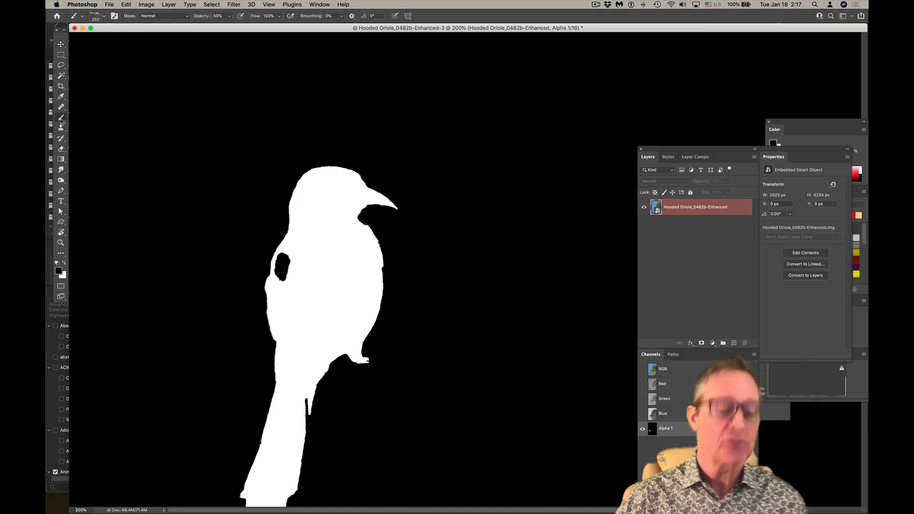
key("x")
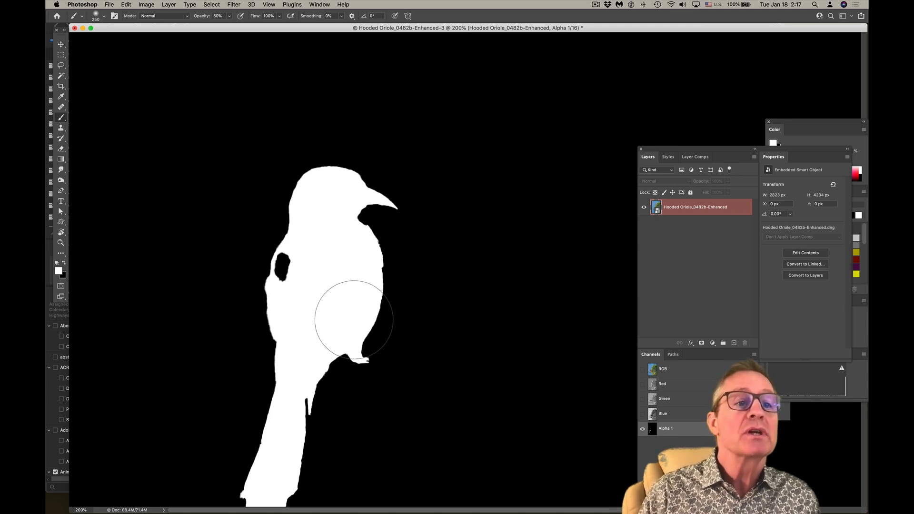
key("bracketleft")
key("bracketleft")
key("bracketleft")
key("bracketleft")
key("bracketleft")
key("bracketleft")
key("bracketleft")
key("bracketleft")
key("bracketleft")
key("bracketleft")
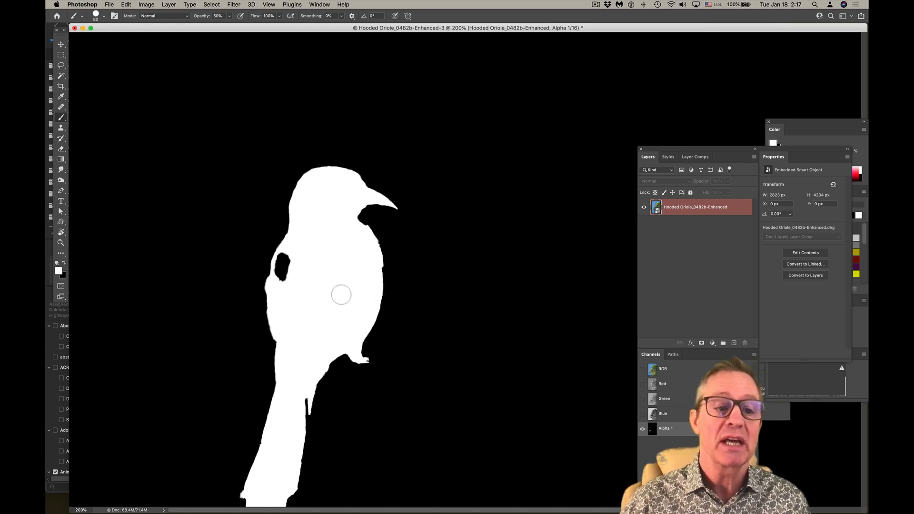
left_click(292, 256)
key("0")
mouse_move(288, 256)
left_mouse_down()
mouse_move(284, 275)
mouse_move(284, 261)
left_mouse_up()
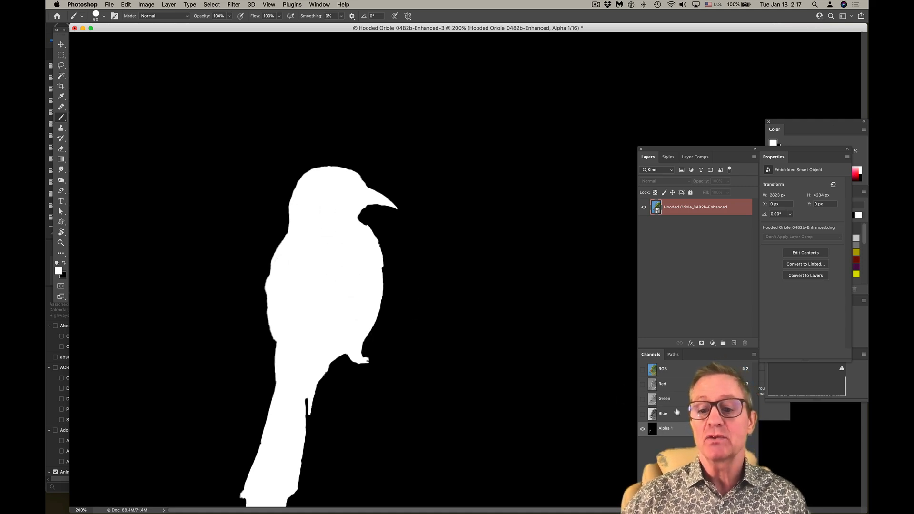
Step: Copy the oriole from the color image to a new layer using the Alpha 1 selection, and hide the original photo layer
left_click(662, 370)
key("super+0")
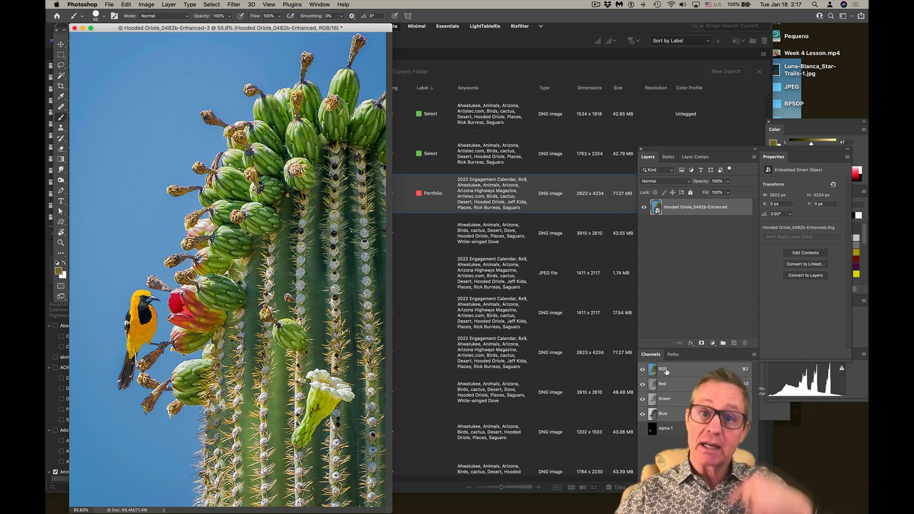
left_click(653, 430, "super")
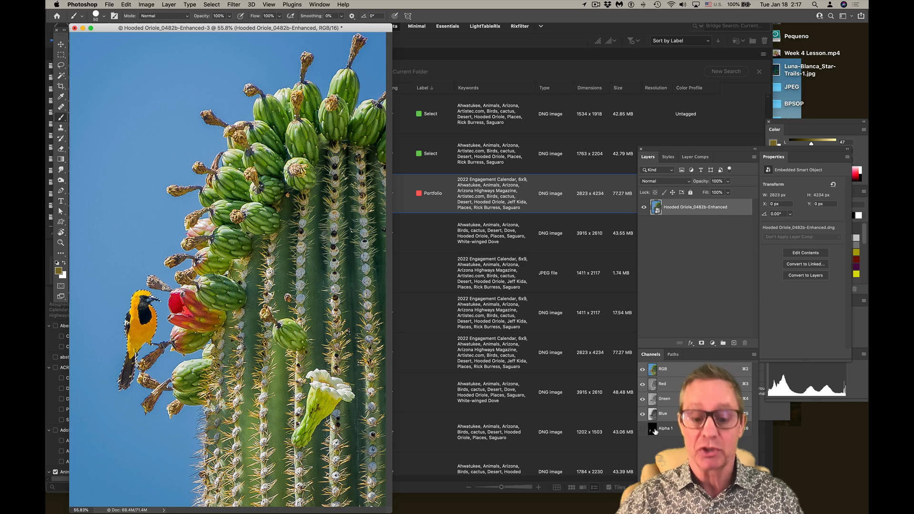
key("super+j")
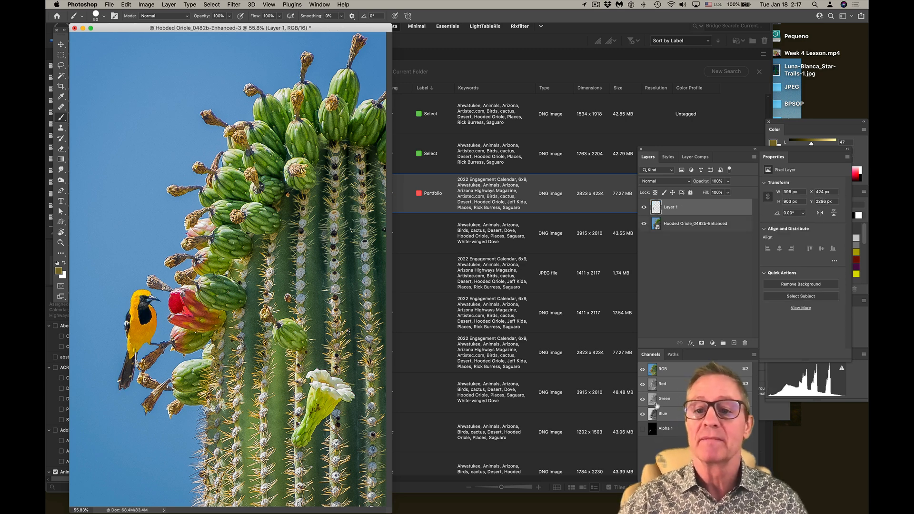
left_click(643, 223)
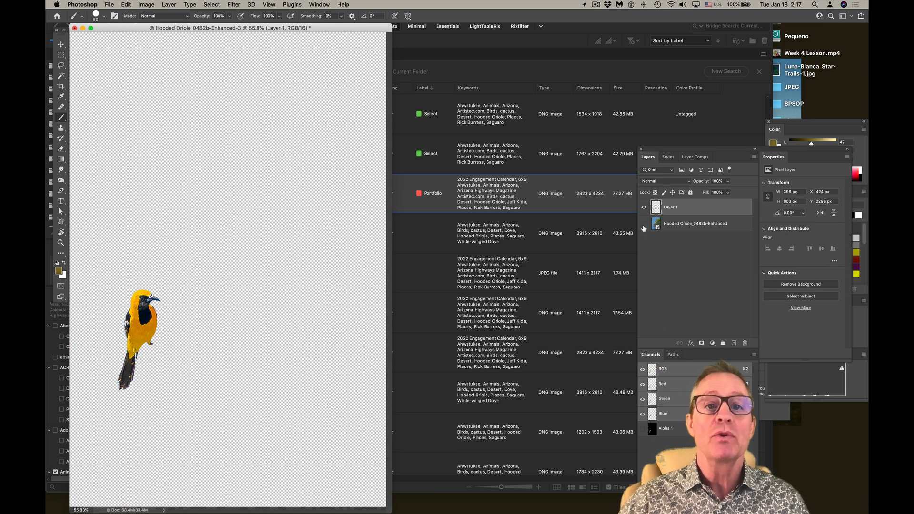